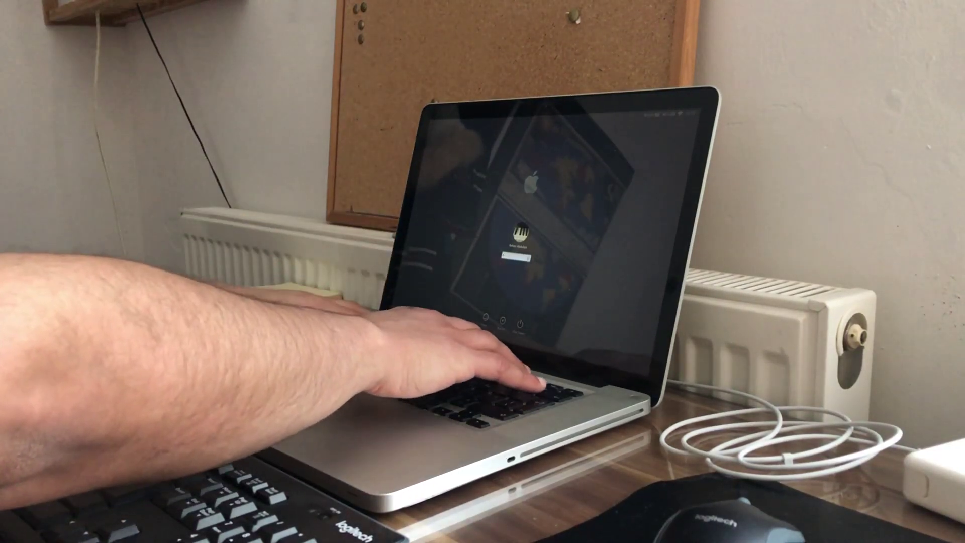
{"action": "type", "text": "••••••"}
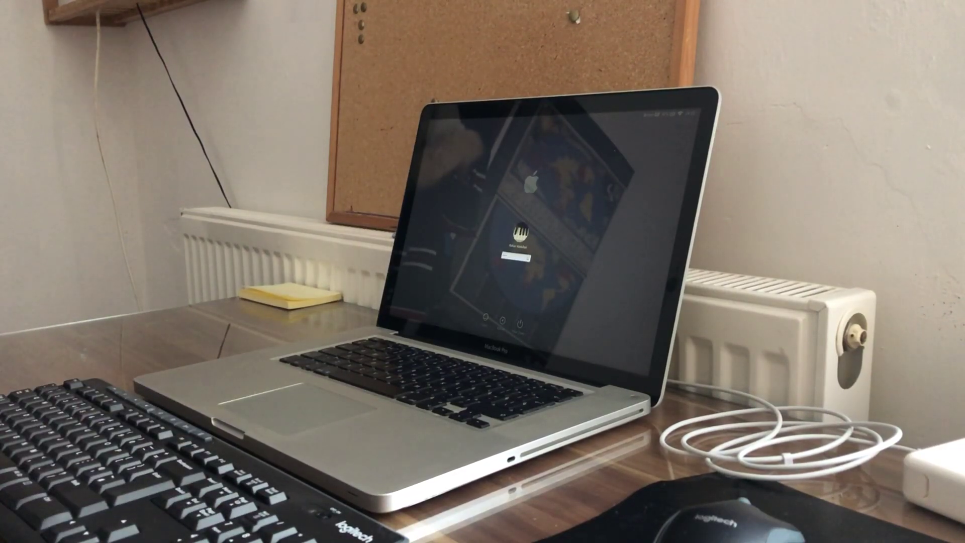
- Submit the password to log in to the OS X El Capitan desktop
{"action": "key", "text": "Return"}
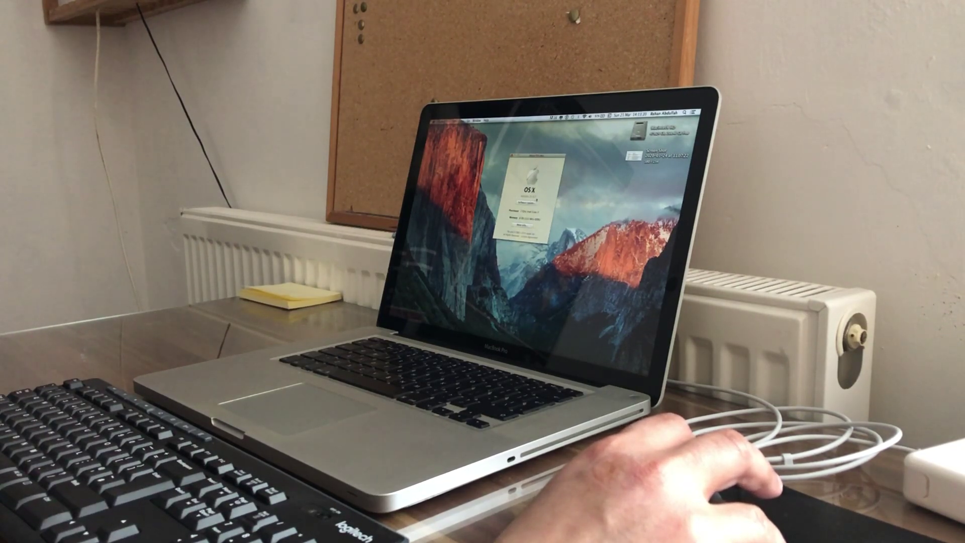
{"action": "key", "text": "super+w"}
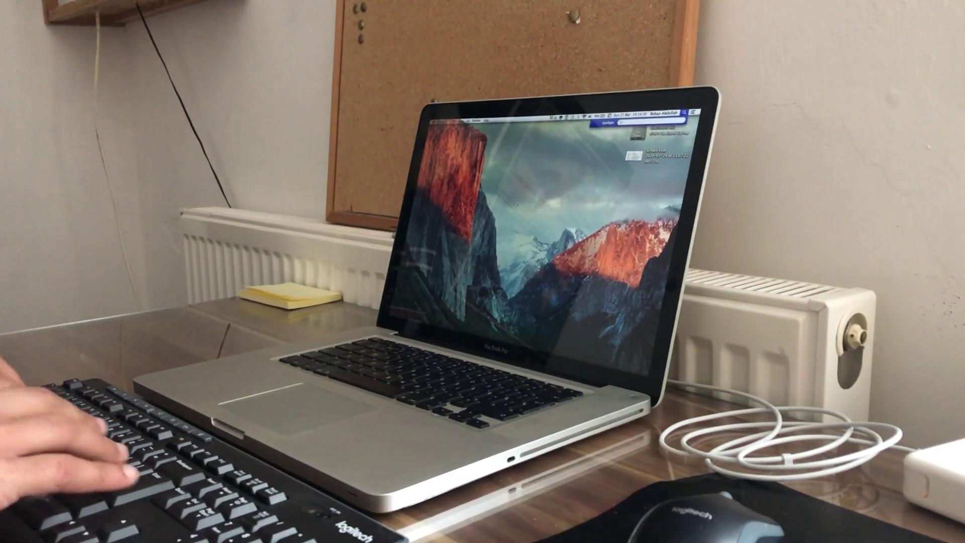
{"action": "type", "text": "a"}
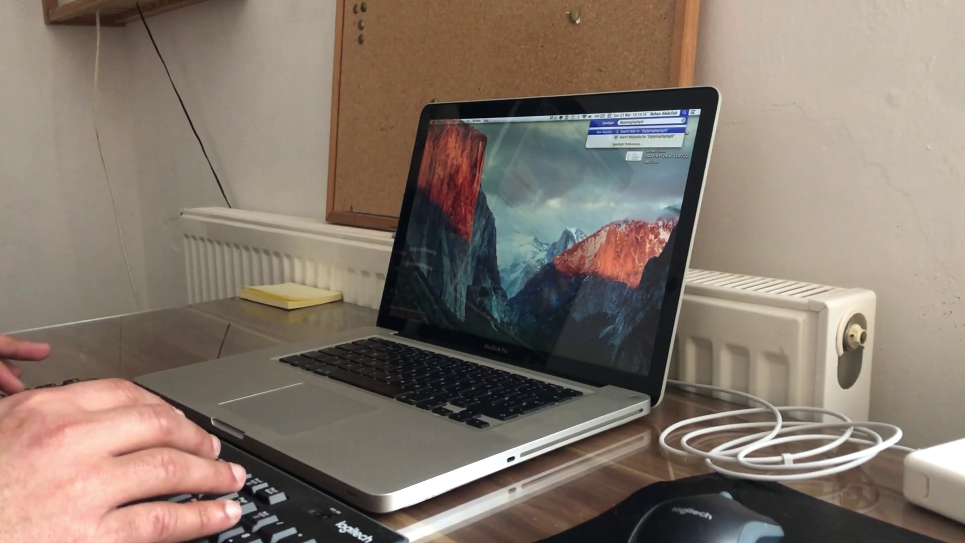
{"action": "key", "text": "Escape"}
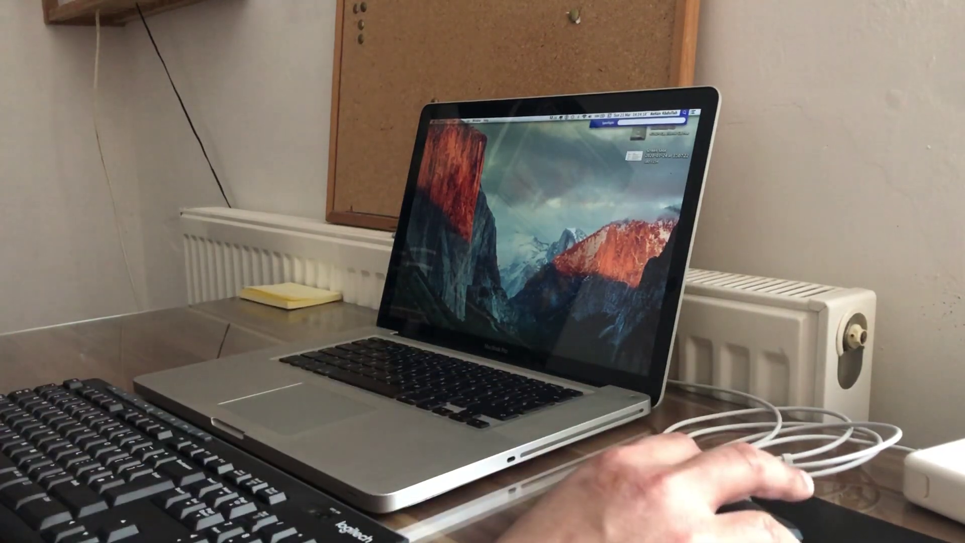